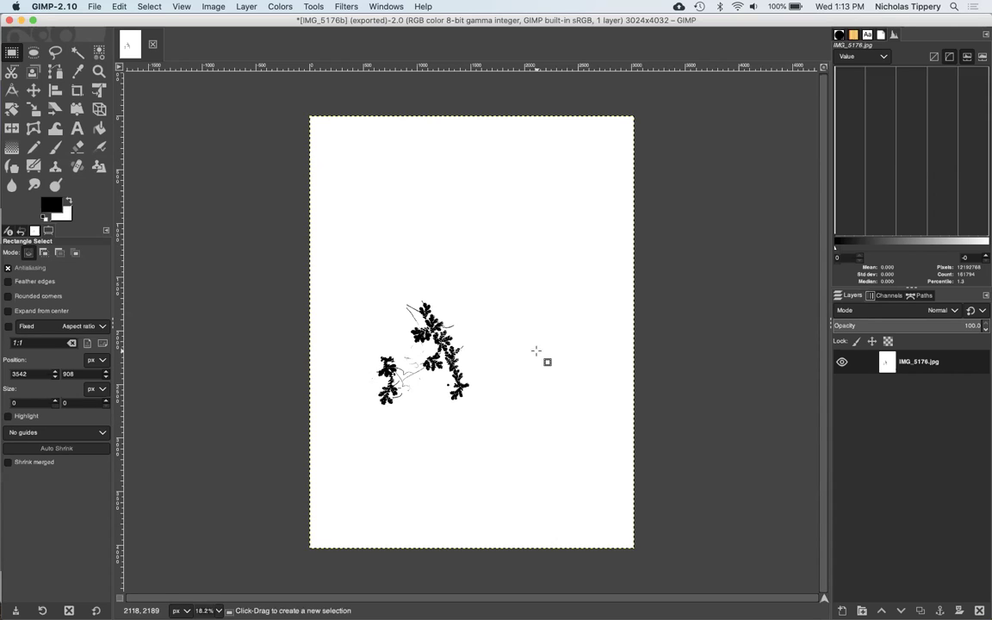
Step: Open IMG_5182.jpg from the Azolla-forstudents folder
{"action": "left_click", "coordinate": [93, 7]}
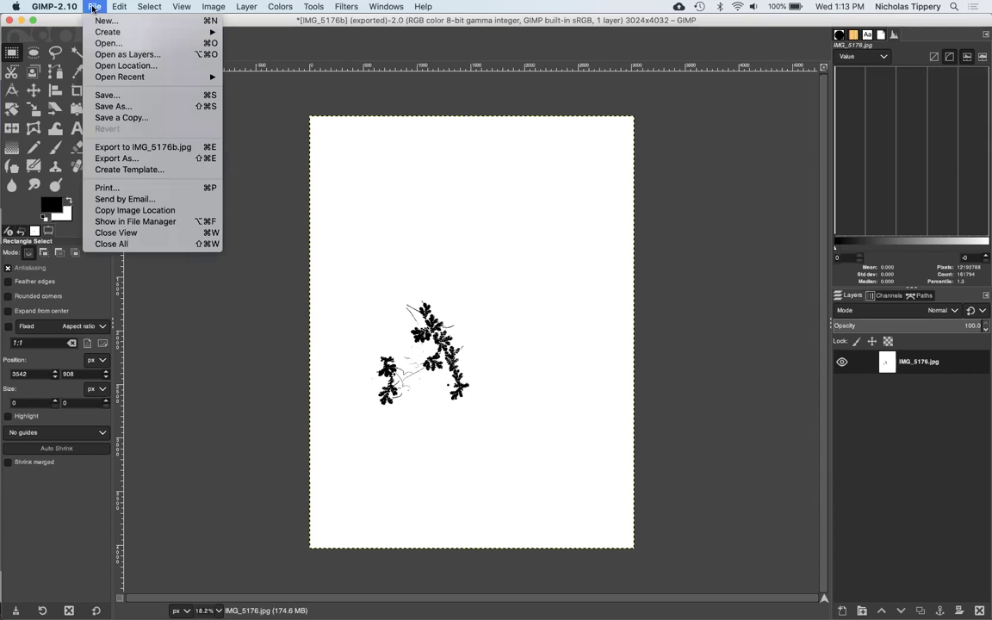
{"action": "left_click", "coordinate": [104, 43]}
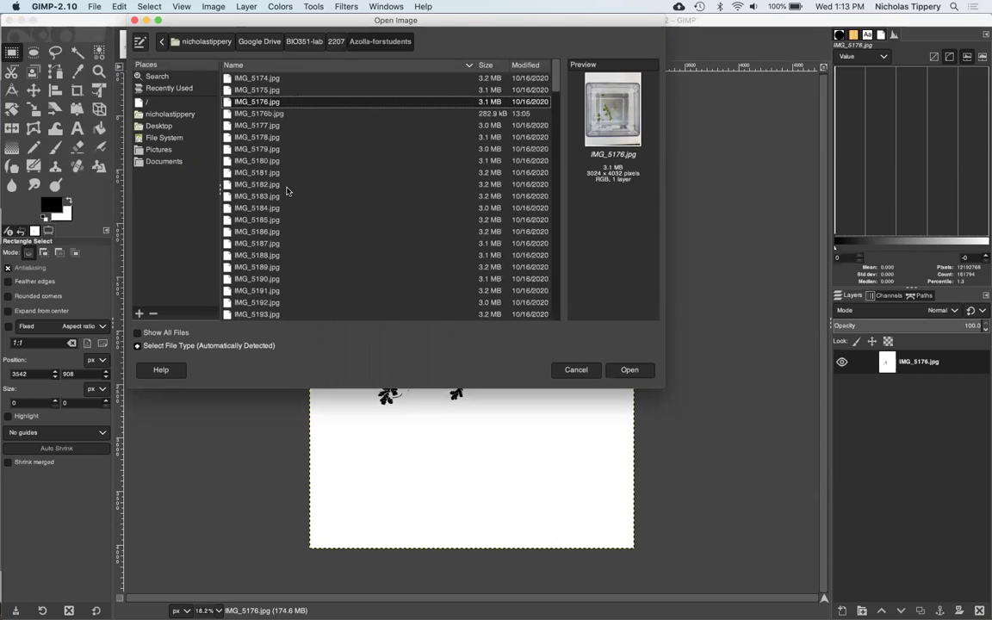
{"action": "left_click", "coordinate": [282, 186]}
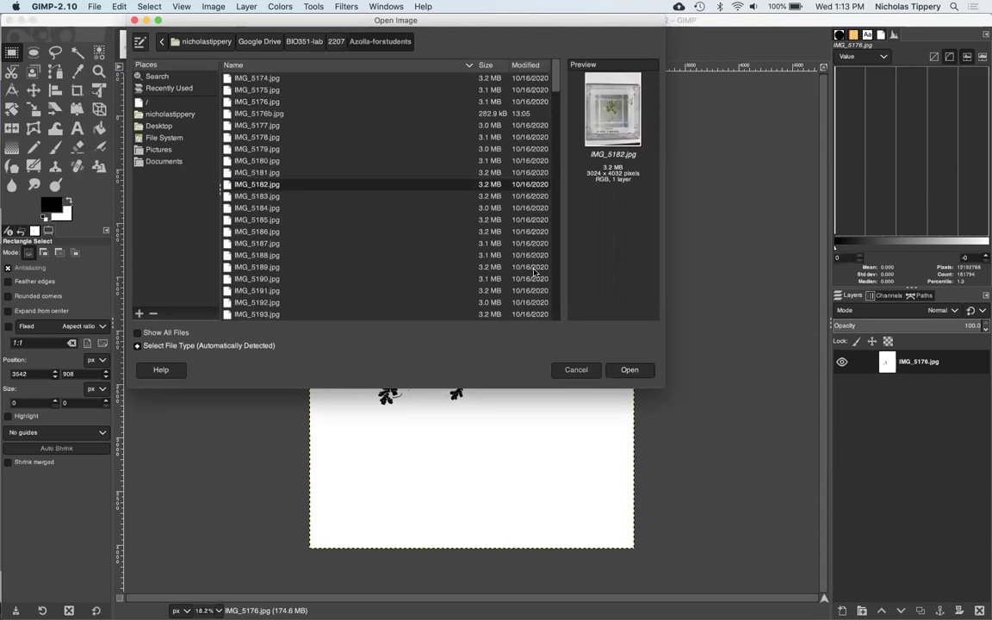
{"action": "left_click", "coordinate": [629, 370]}
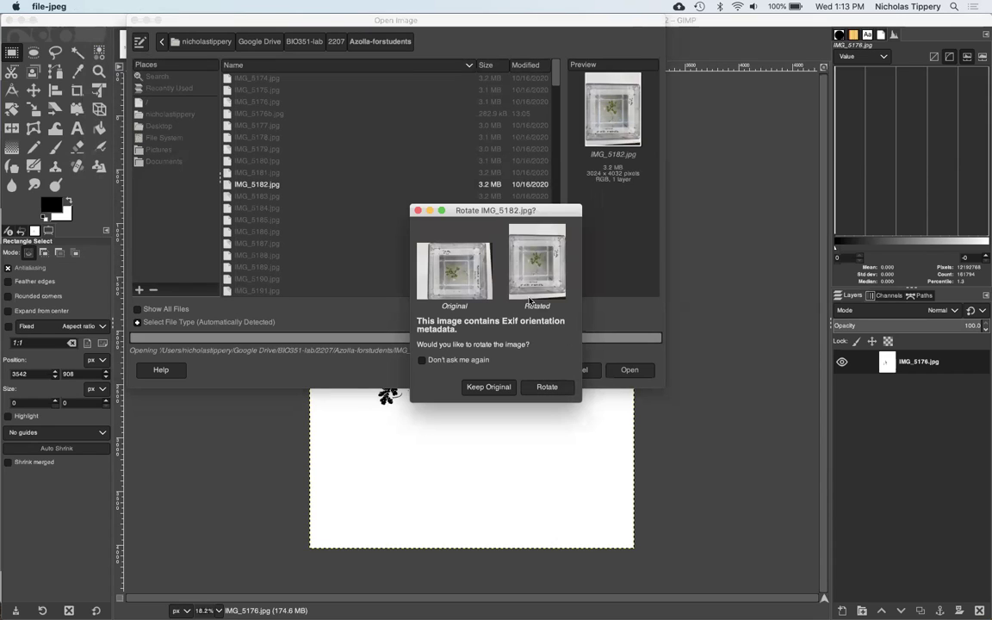
Step: Accept rotating IMG_5182.jpg upright according to its Exif orientation
{"action": "left_click", "coordinate": [547, 386]}
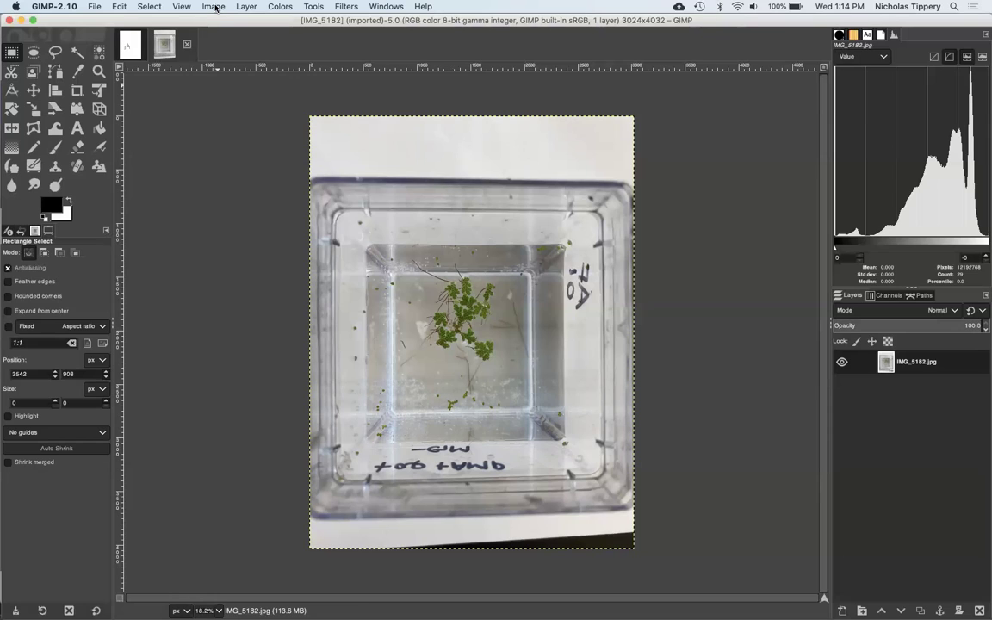
{"action": "left_click", "coordinate": [278, 6]}
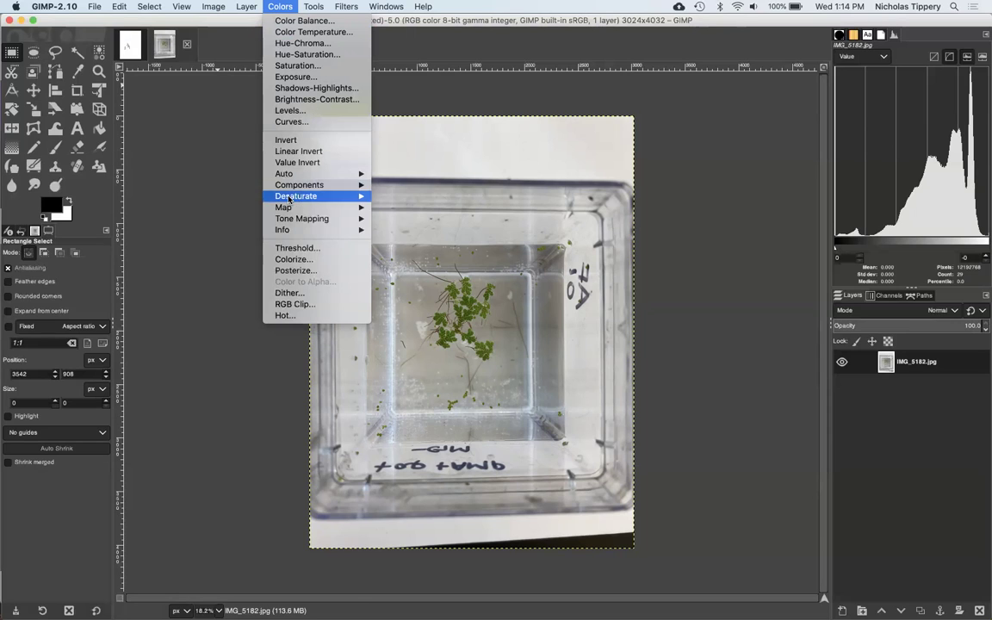
Step: Apply a Threshold with the low cutoff near 120 so the fern turns black
{"action": "left_click", "coordinate": [295, 251]}
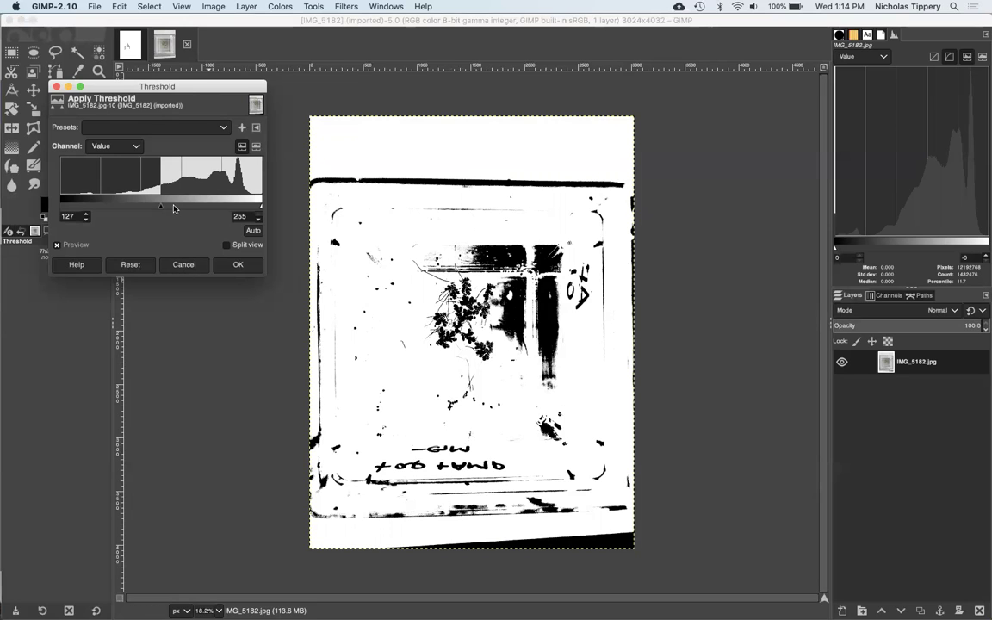
{"action": "mouse_move", "coordinate": [161, 209]}
{"action": "left_mouse_down"}
{"action": "mouse_move", "coordinate": [198, 209]}
{"action": "mouse_move", "coordinate": [124, 209]}
{"action": "mouse_move", "coordinate": [158, 209]}
{"action": "left_mouse_up"}
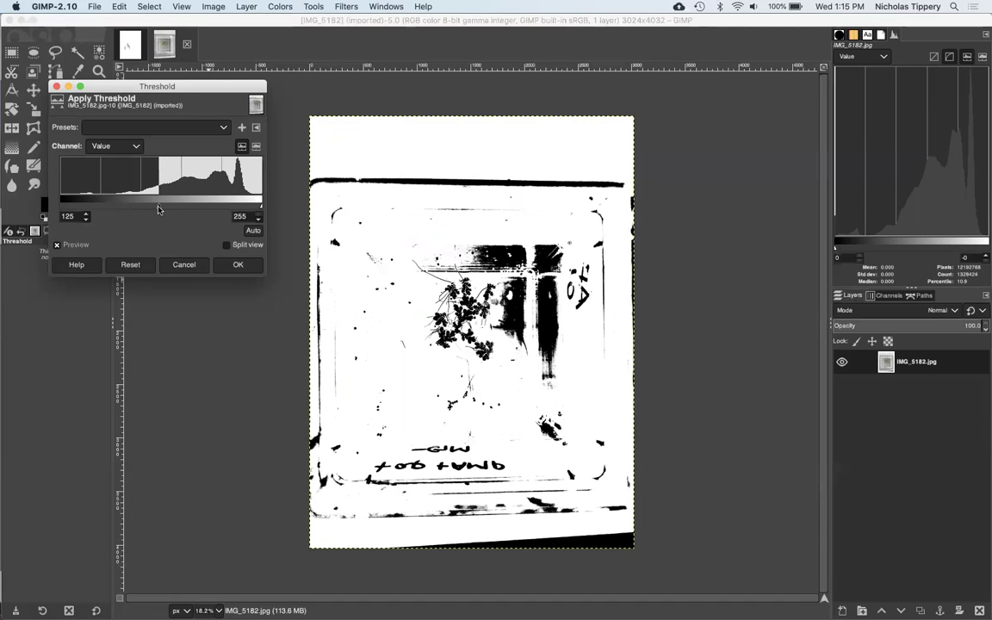
{"action": "left_click_drag", "start_coordinate": [159, 209], "coordinate": [154, 211]}
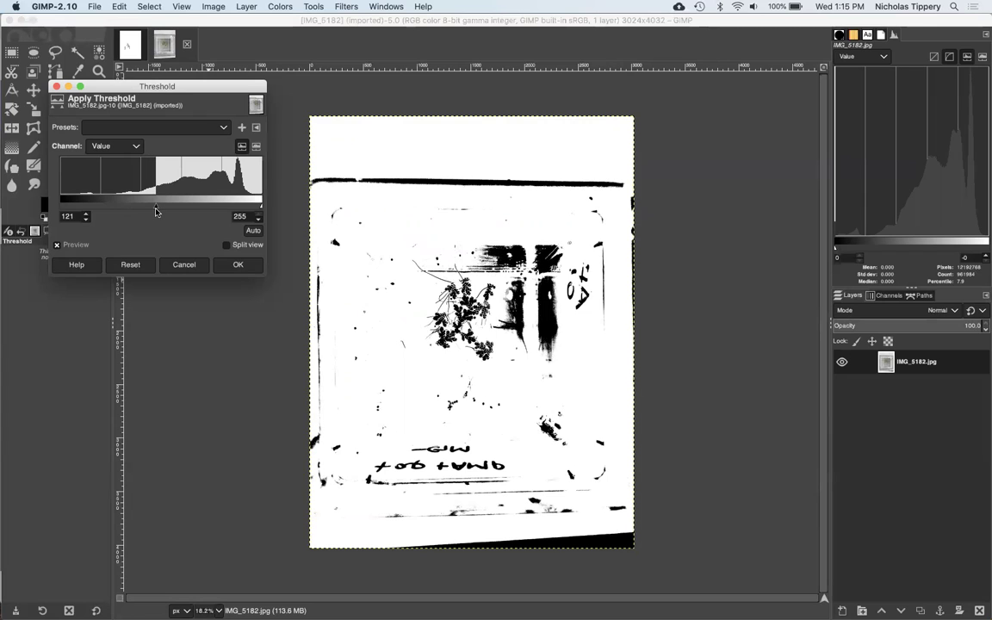
{"action": "left_click_drag", "start_coordinate": [156, 210], "coordinate": [155, 212]}
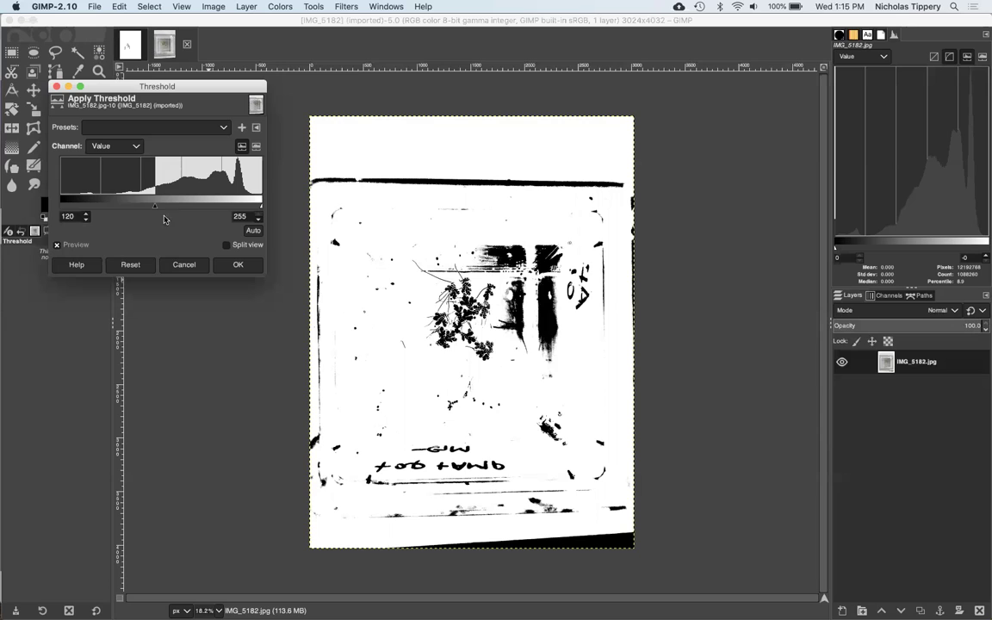
{"action": "left_click", "coordinate": [238, 265]}
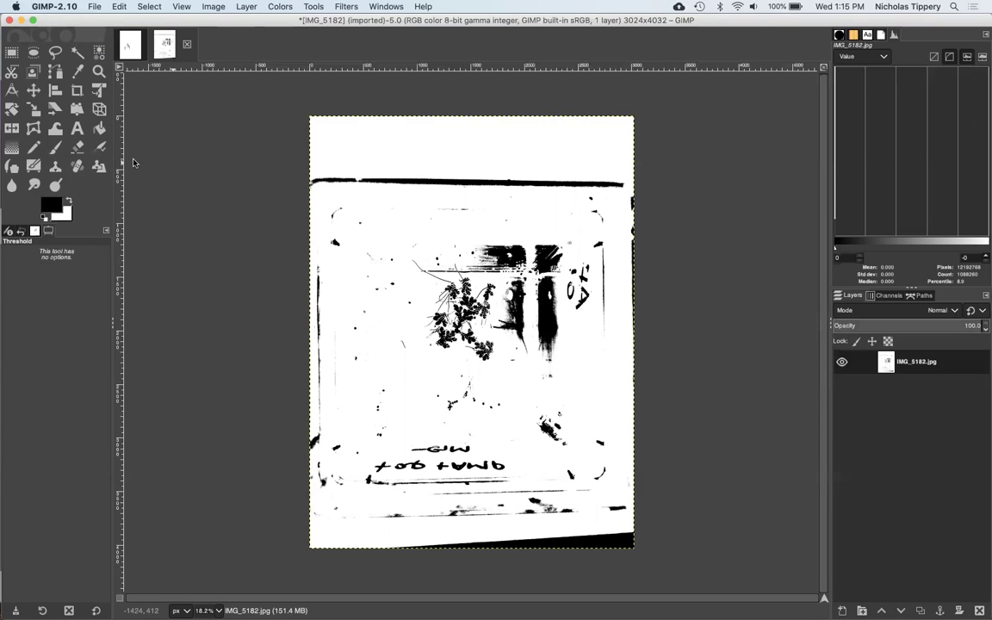
Step: Erase the black container line near the top of the image
{"action": "left_click", "coordinate": [80, 150]}
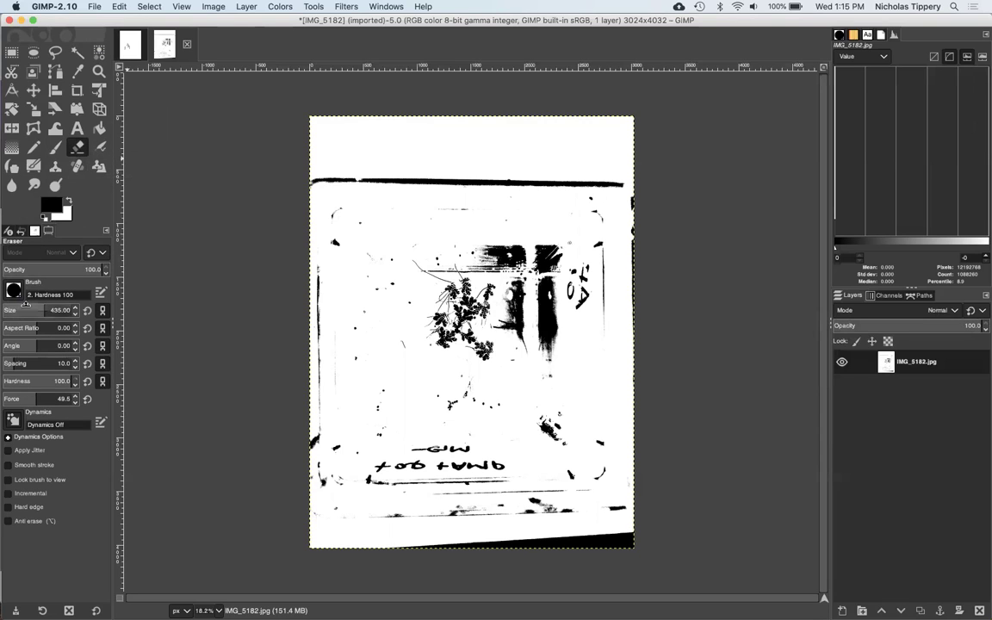
{"action": "left_click", "coordinate": [389, 166]}
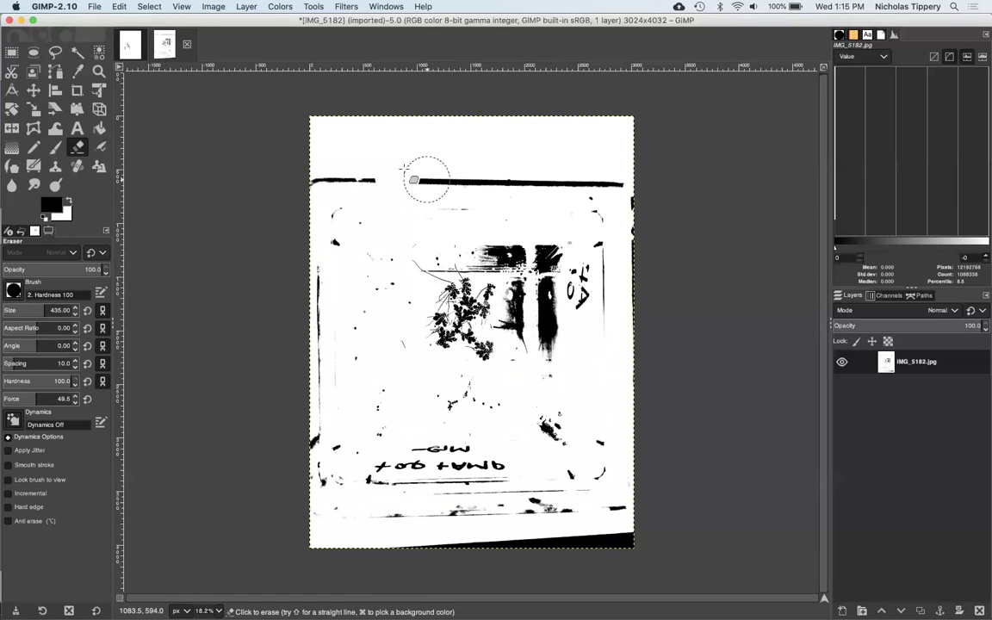
{"action": "left_click_drag", "start_coordinate": [422, 177], "coordinate": [458, 179]}
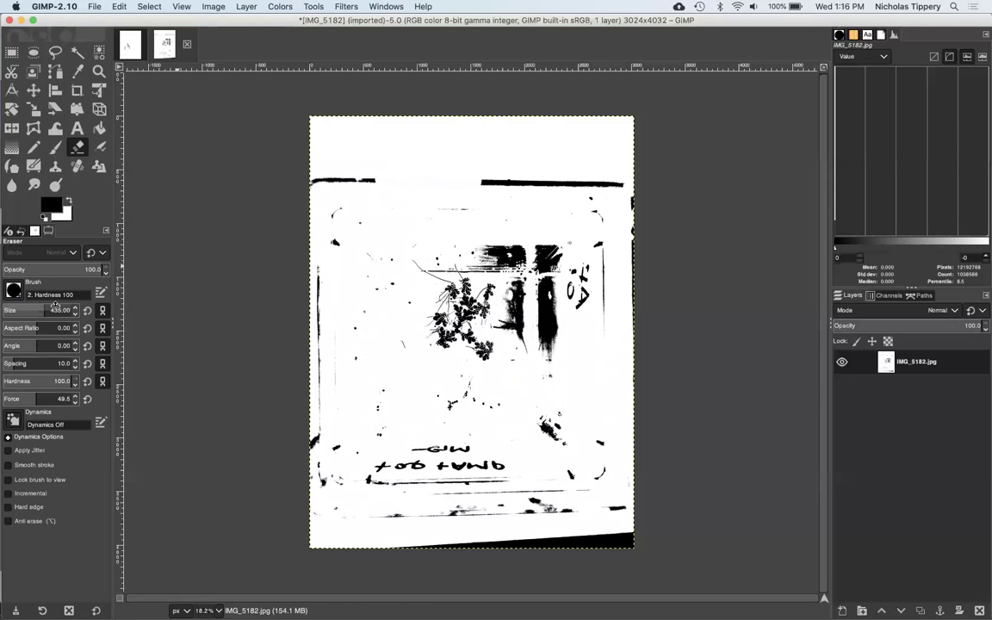
Step: With an 887-size eraser, wipe the dark smears and specks around the fern
{"action": "left_click_drag", "start_coordinate": [56, 309], "coordinate": [60, 308]}
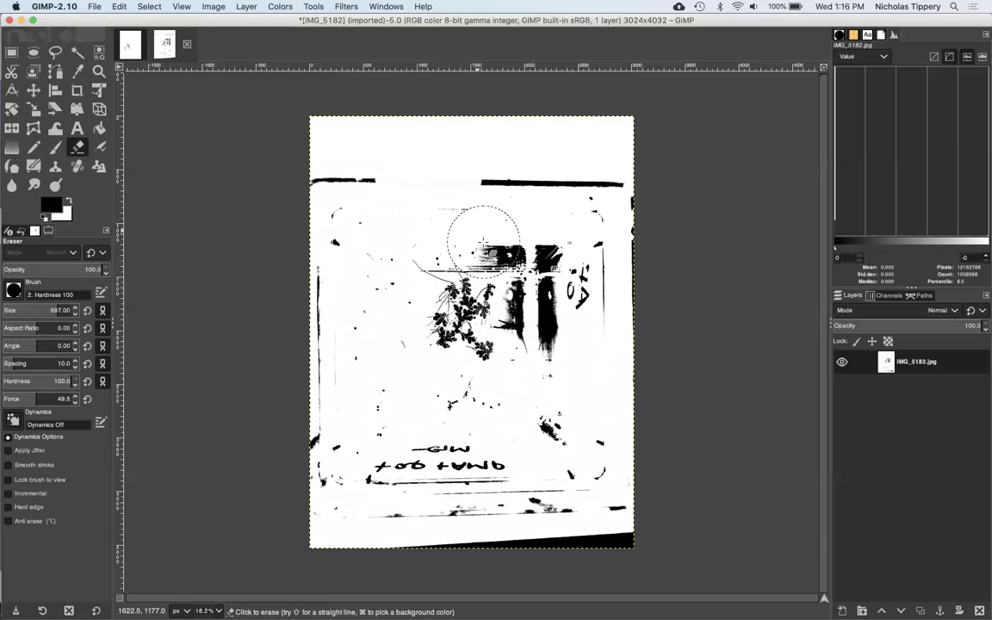
{"action": "mouse_move", "coordinate": [483, 242]}
{"action": "left_mouse_down"}
{"action": "mouse_move", "coordinate": [482, 228]}
{"action": "mouse_move", "coordinate": [505, 230]}
{"action": "left_mouse_up"}
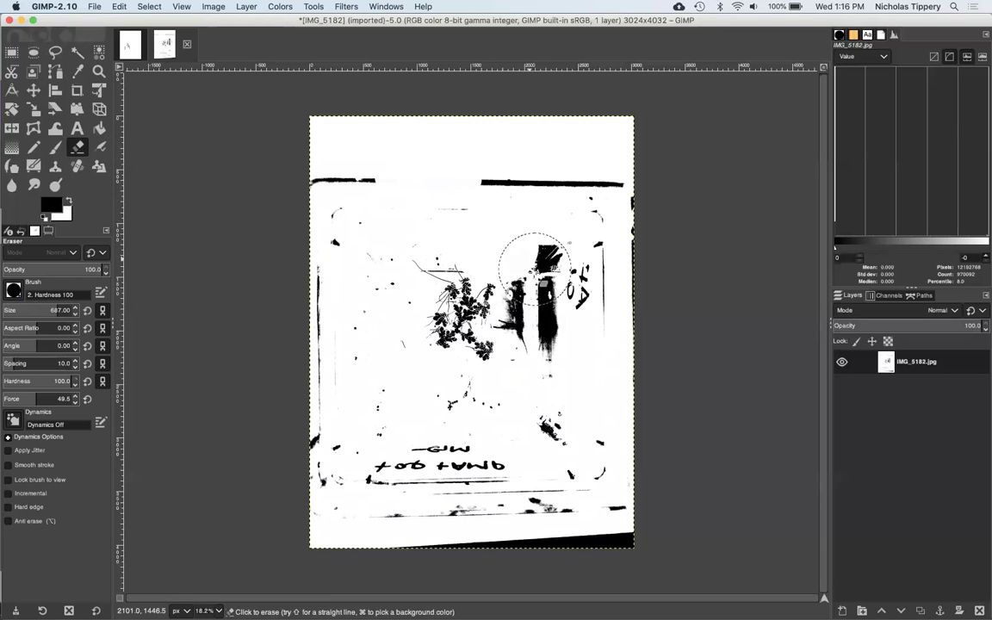
{"action": "mouse_move", "coordinate": [533, 268]}
{"action": "left_mouse_down"}
{"action": "mouse_move", "coordinate": [520, 328]}
{"action": "mouse_move", "coordinate": [534, 361]}
{"action": "mouse_move", "coordinate": [496, 417]}
{"action": "mouse_move", "coordinate": [383, 352]}
{"action": "mouse_move", "coordinate": [389, 290]}
{"action": "mouse_move", "coordinate": [419, 230]}
{"action": "mouse_move", "coordinate": [420, 241]}
{"action": "mouse_move", "coordinate": [444, 229]}
{"action": "mouse_move", "coordinate": [454, 239]}
{"action": "mouse_move", "coordinate": [522, 211]}
{"action": "mouse_move", "coordinate": [504, 204]}
{"action": "mouse_move", "coordinate": [542, 225]}
{"action": "left_mouse_up"}
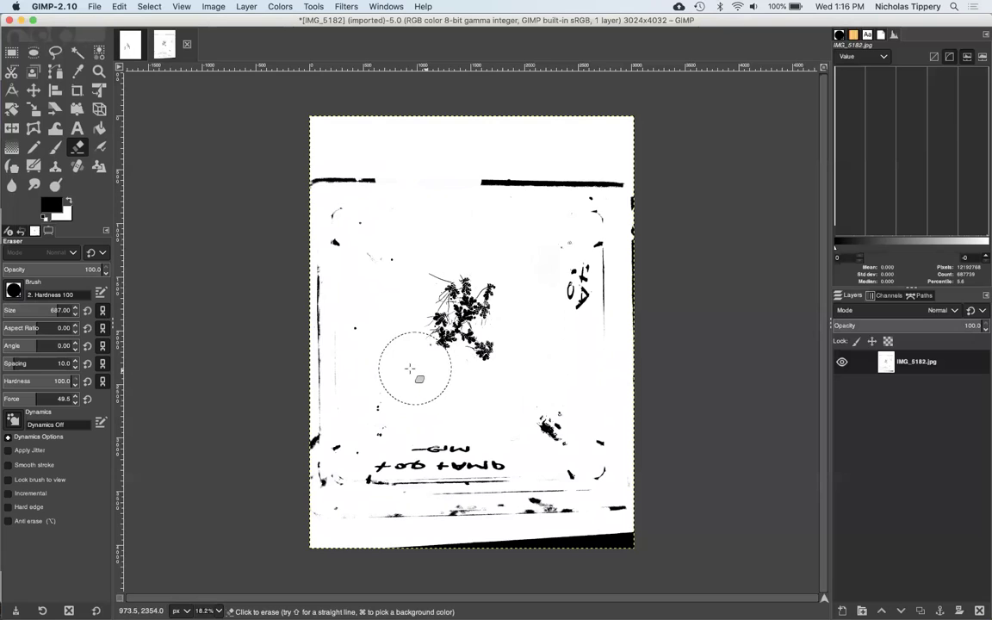
{"action": "mouse_move", "coordinate": [403, 369]}
{"action": "left_mouse_down"}
{"action": "mouse_move", "coordinate": [357, 327]}
{"action": "mouse_move", "coordinate": [374, 260]}
{"action": "mouse_move", "coordinate": [365, 190]}
{"action": "mouse_move", "coordinate": [341, 183]}
{"action": "mouse_move", "coordinate": [324, 267]}
{"action": "mouse_move", "coordinate": [317, 422]}
{"action": "mouse_move", "coordinate": [345, 519]}
{"action": "mouse_move", "coordinate": [357, 511]}
{"action": "mouse_move", "coordinate": [631, 540]}
{"action": "mouse_move", "coordinate": [616, 491]}
{"action": "mouse_move", "coordinate": [455, 487]}
{"action": "mouse_move", "coordinate": [370, 455]}
{"action": "mouse_move", "coordinate": [413, 440]}
{"action": "mouse_move", "coordinate": [459, 458]}
{"action": "mouse_move", "coordinate": [607, 437]}
{"action": "mouse_move", "coordinate": [614, 410]}
{"action": "mouse_move", "coordinate": [589, 339]}
{"action": "mouse_move", "coordinate": [591, 225]}
{"action": "mouse_move", "coordinate": [612, 185]}
{"action": "mouse_move", "coordinate": [630, 225]}
{"action": "mouse_move", "coordinate": [613, 450]}
{"action": "mouse_move", "coordinate": [641, 236]}
{"action": "mouse_move", "coordinate": [629, 206]}
{"action": "mouse_move", "coordinate": [542, 175]}
{"action": "mouse_move", "coordinate": [461, 185]}
{"action": "mouse_move", "coordinate": [702, 176]}
{"action": "left_mouse_up"}
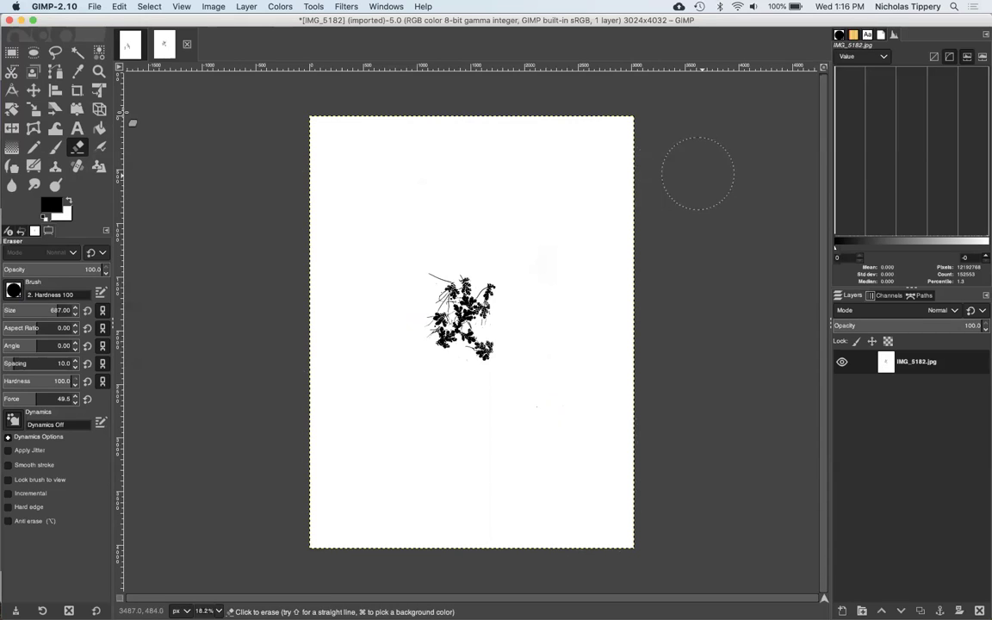
{"action": "left_click", "coordinate": [95, 7]}
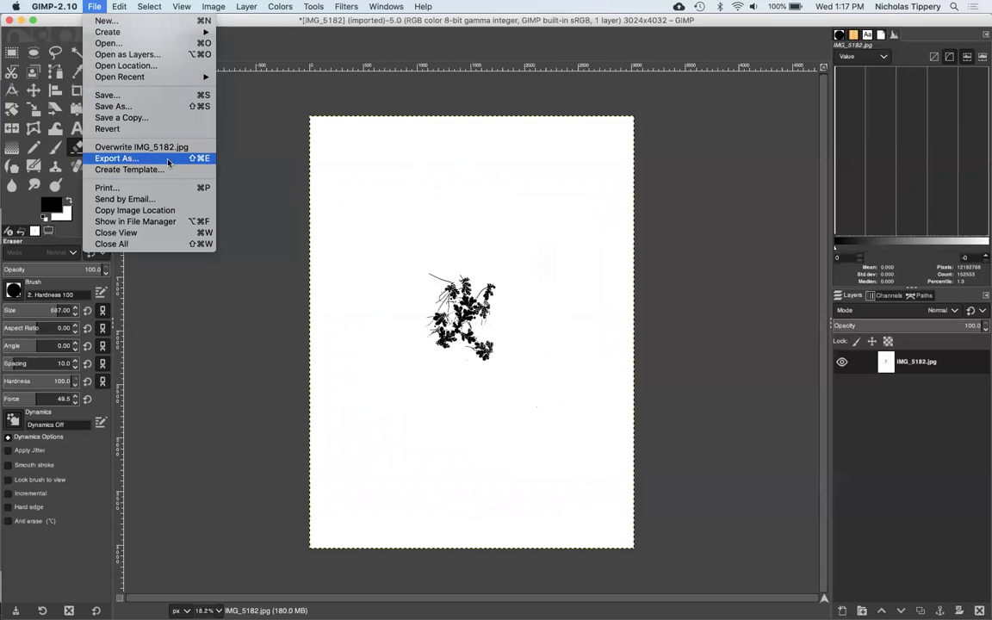
Step: Name the export IMG_5182b.jpg in the Azolla-forstudents folder
{"action": "left_click", "coordinate": [201, 160]}
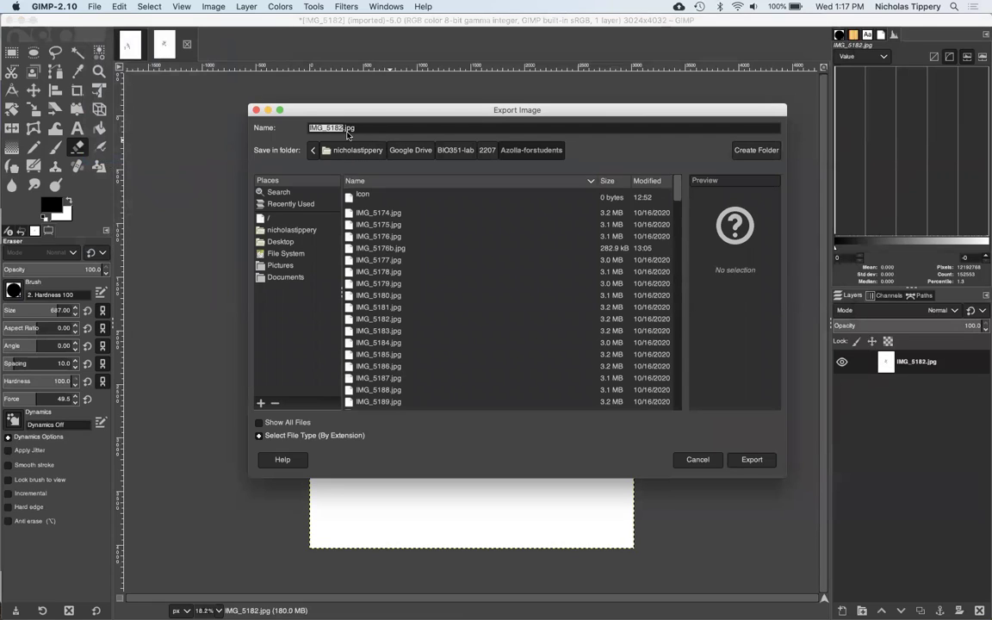
{"action": "left_click_drag", "start_coordinate": [357, 129], "coordinate": [345, 128]}
{"action": "type", "text": "png"}
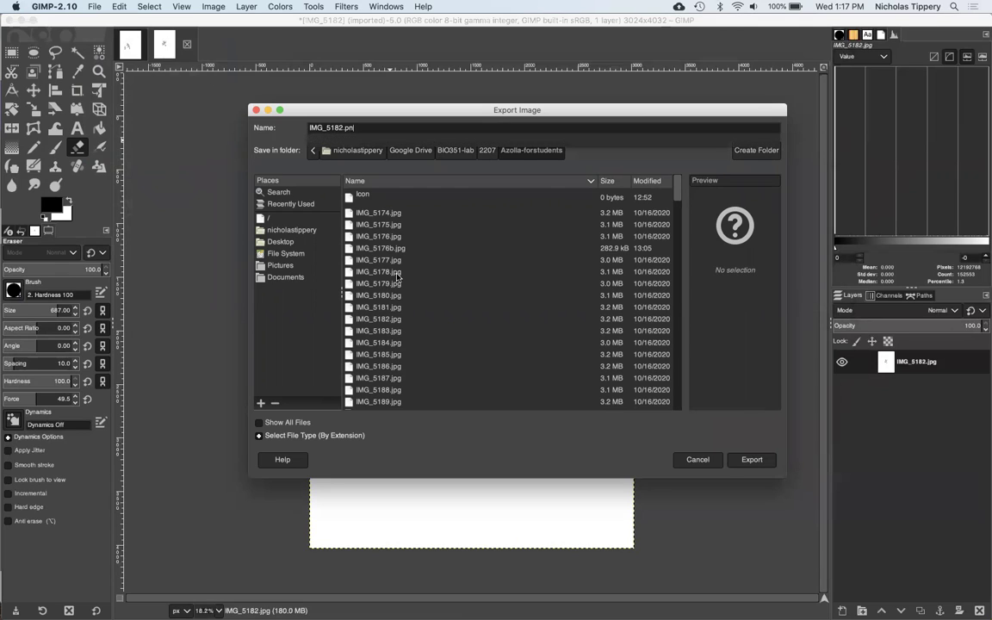
{"action": "key", "text": "BackSpace"}
{"action": "key", "text": "BackSpace"}
{"action": "key", "text": "BackSpace"}
{"action": "type", "text": "jpg"}
{"action": "left_click", "coordinate": [317, 137]}
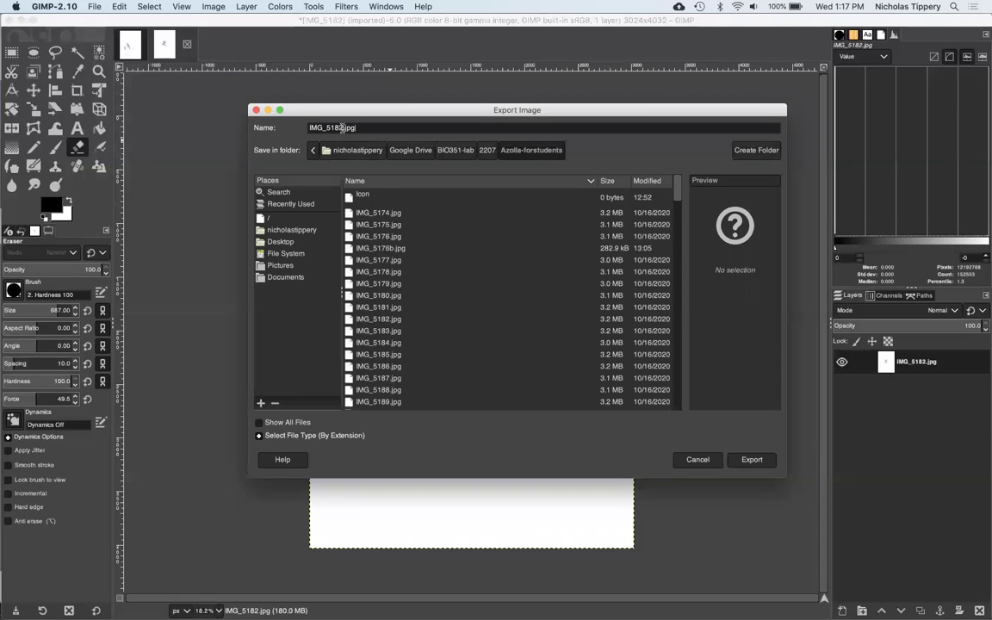
{"action": "type", "text": "b"}
Step: Export IMG_5182b.jpg as a JPEG at quality 95
{"action": "left_click", "coordinate": [755, 459]}
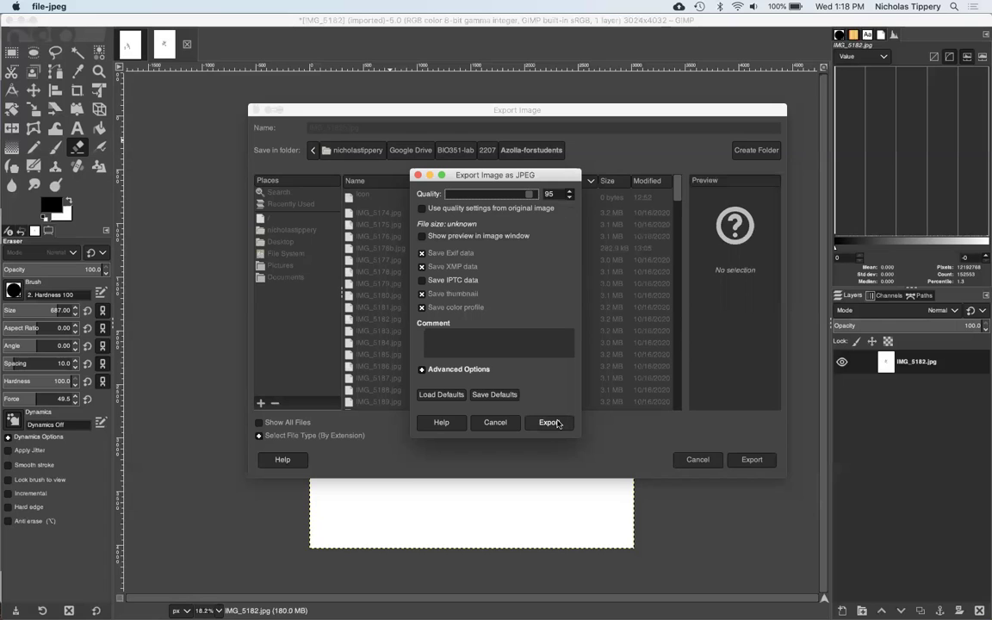
{"action": "left_click", "coordinate": [557, 422]}
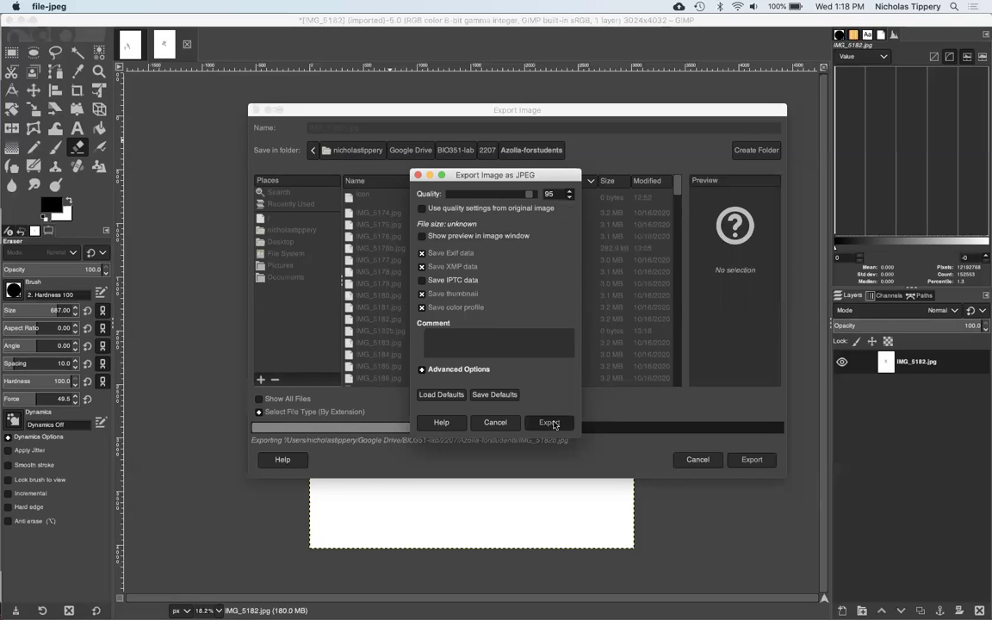